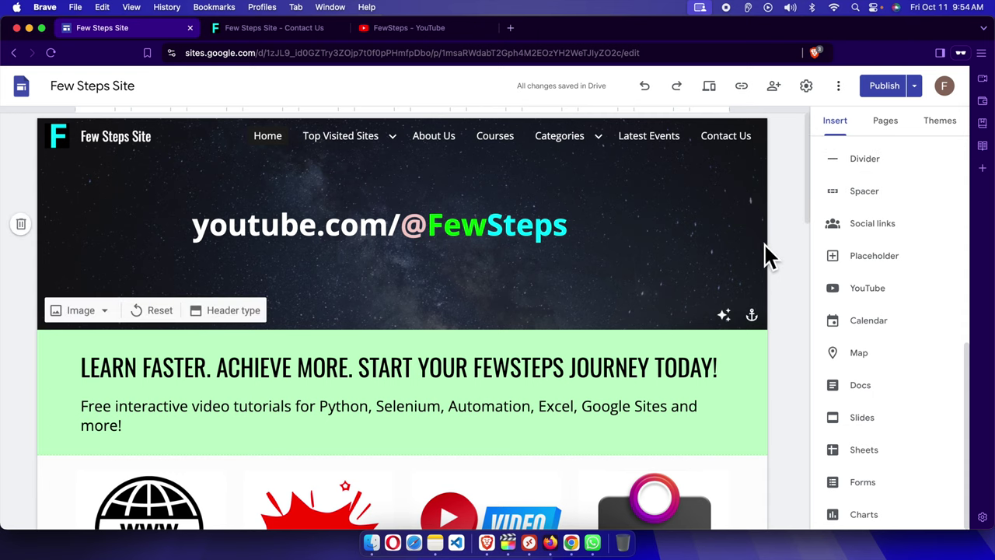
Select the Home page and scroll down to the FewSteps description card at the bottom
mouse_move(811, 203)
left_mouse_down()
mouse_move(789, 230)
mouse_move(773, 194)
left_mouse_up()
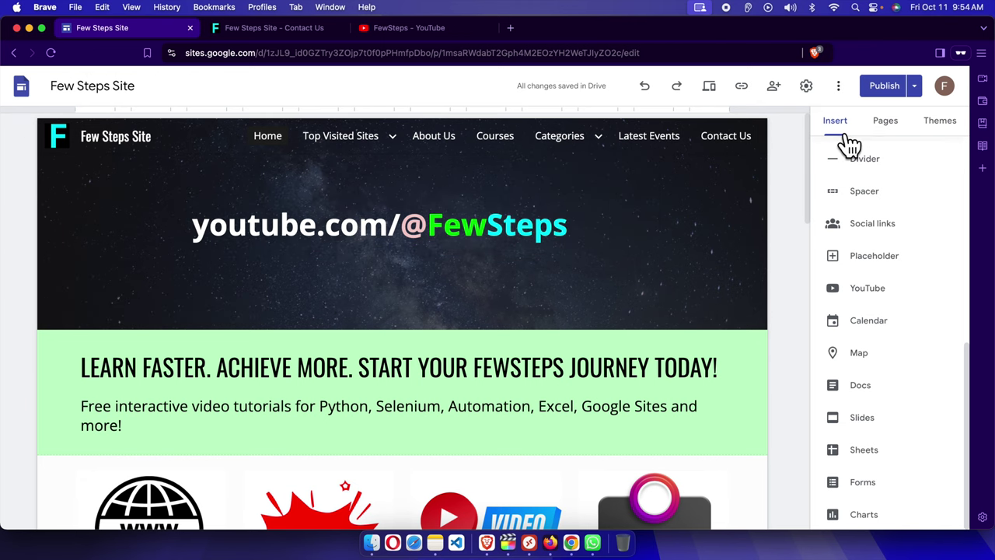
left_click(885, 124)
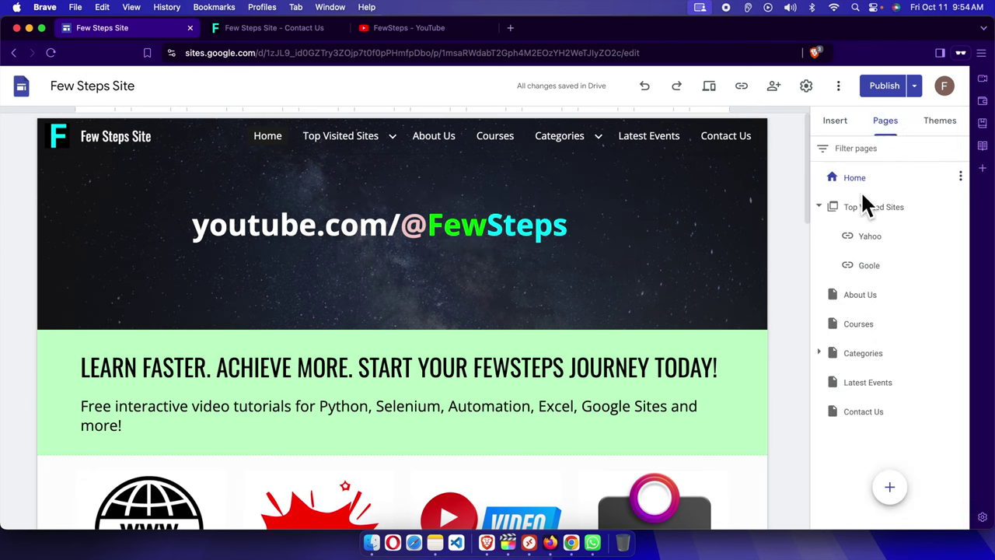
left_click(881, 186)
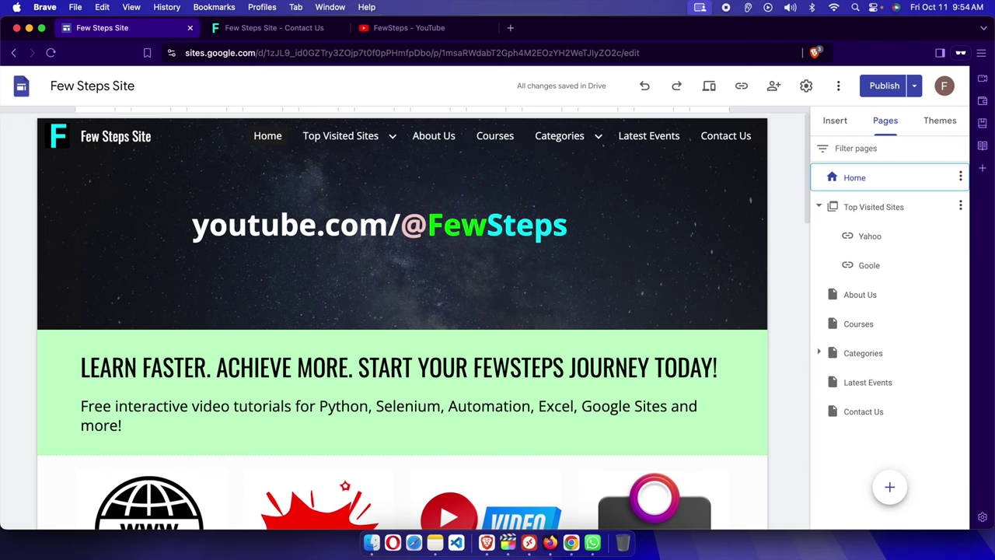
scroll(795, 244, "down", 2)
scroll(795, 242, "down", 3)
scroll(770, 240, "down", 5)
scroll(715, 235, "down", 5)
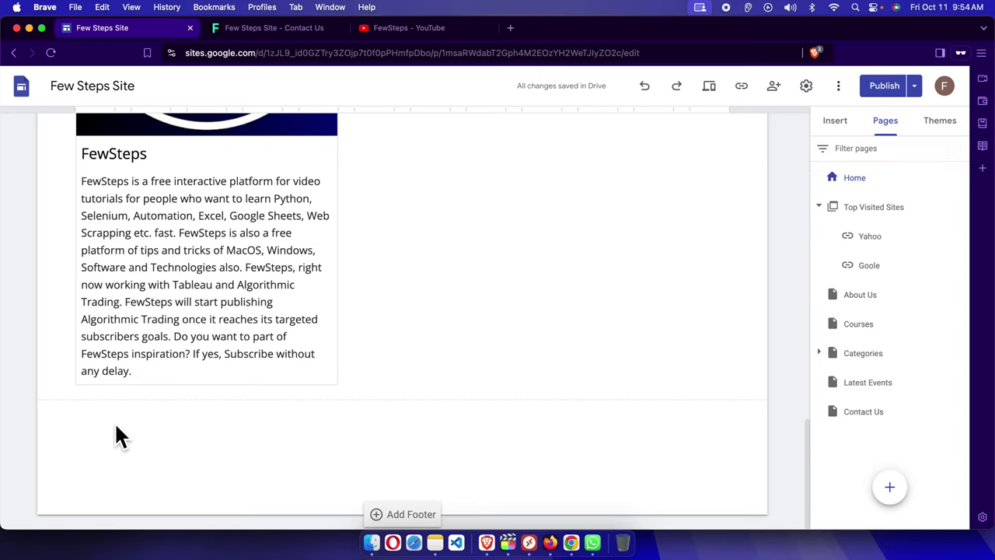
mouse_move(402, 257)
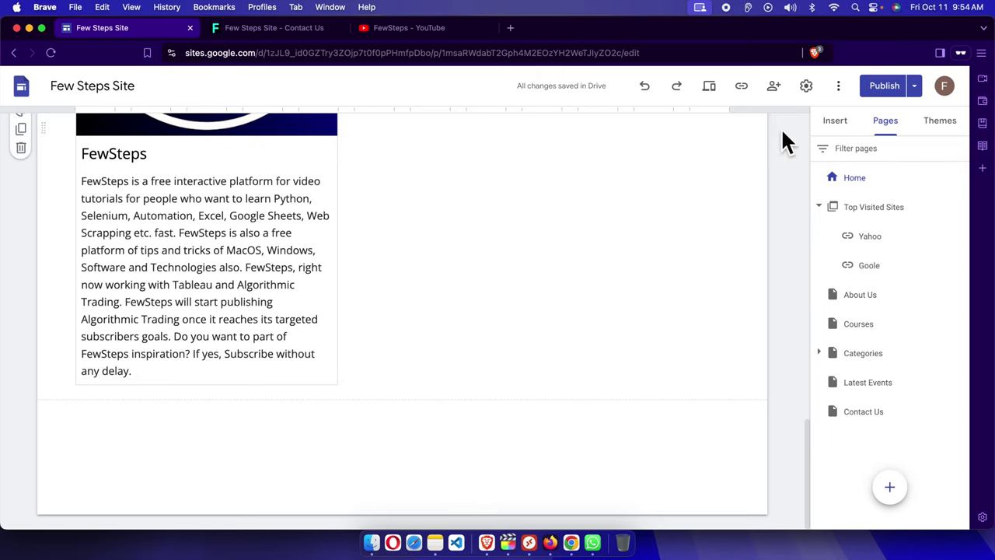
left_click(835, 125)
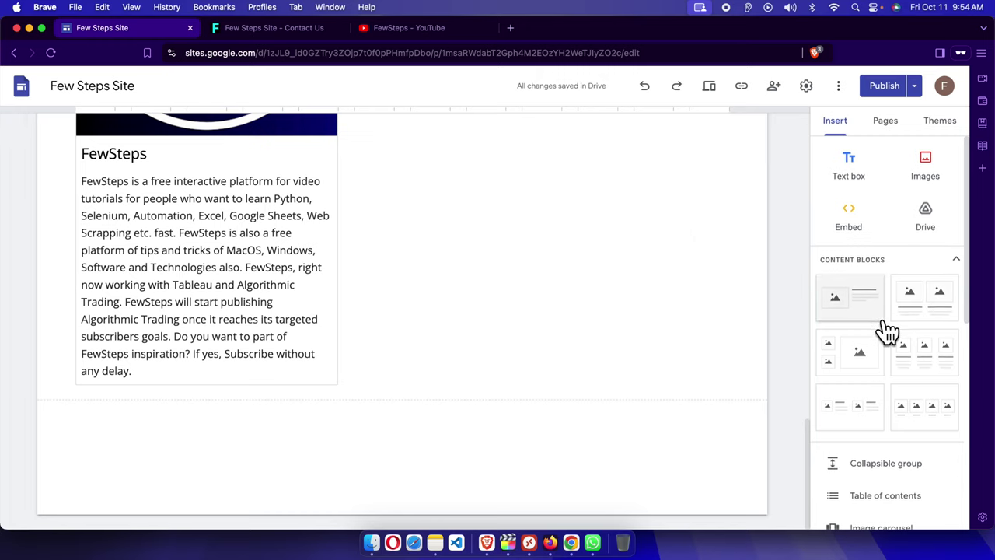
scroll(887, 323, "down", 3)
scroll(887, 323, "down", 5)
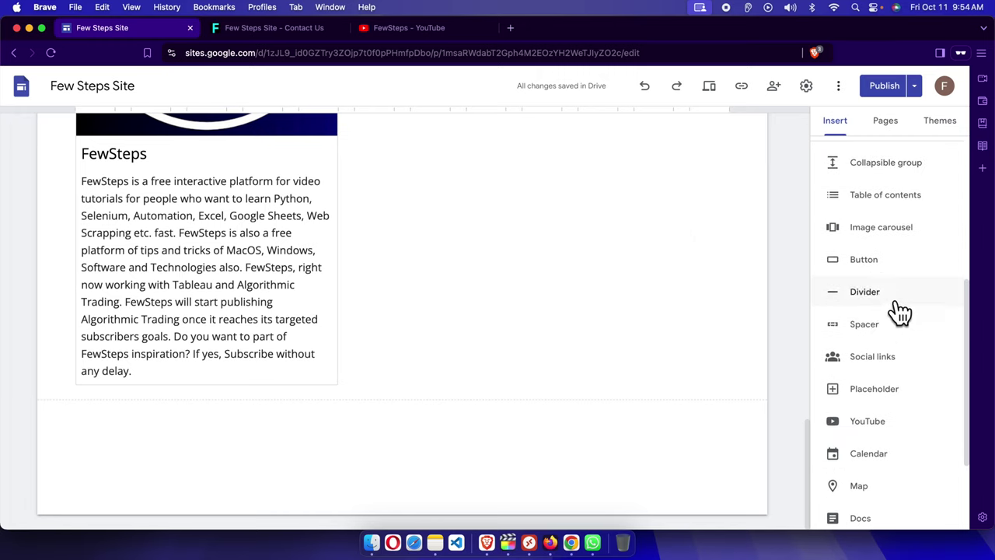
scroll(898, 300, "down", 1)
scroll(917, 326, "down", 1)
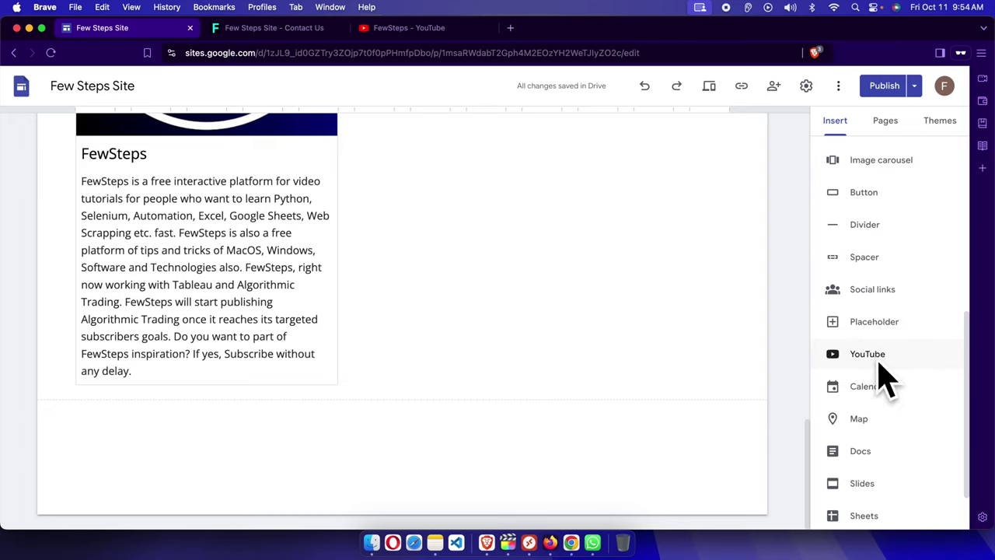
Open the 'How To Download Windows 11 form microsoft.com' video from the FewSteps channel in a new tab
left_click(423, 34)
scroll(509, 371, "down", 1)
scroll(513, 369, "down", 2)
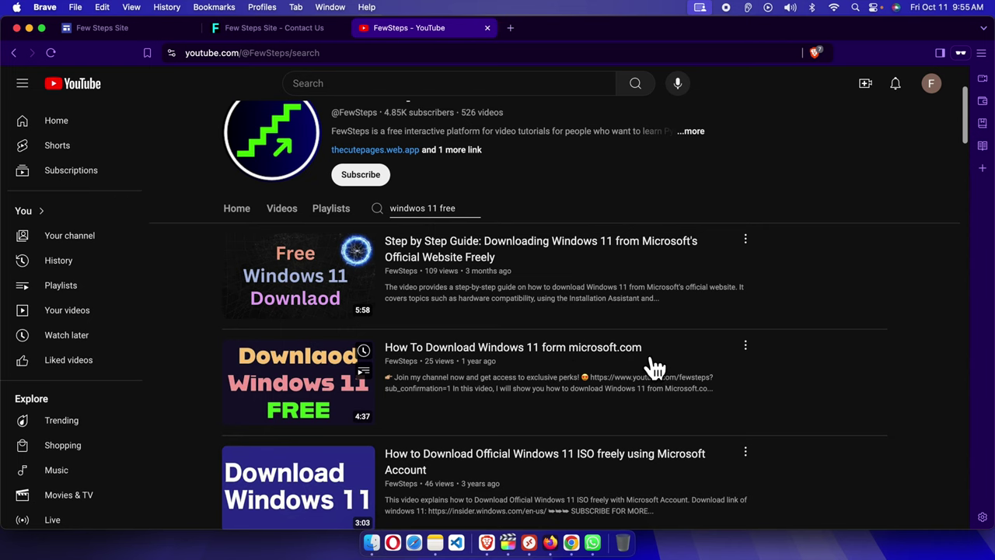
right_click(440, 351)
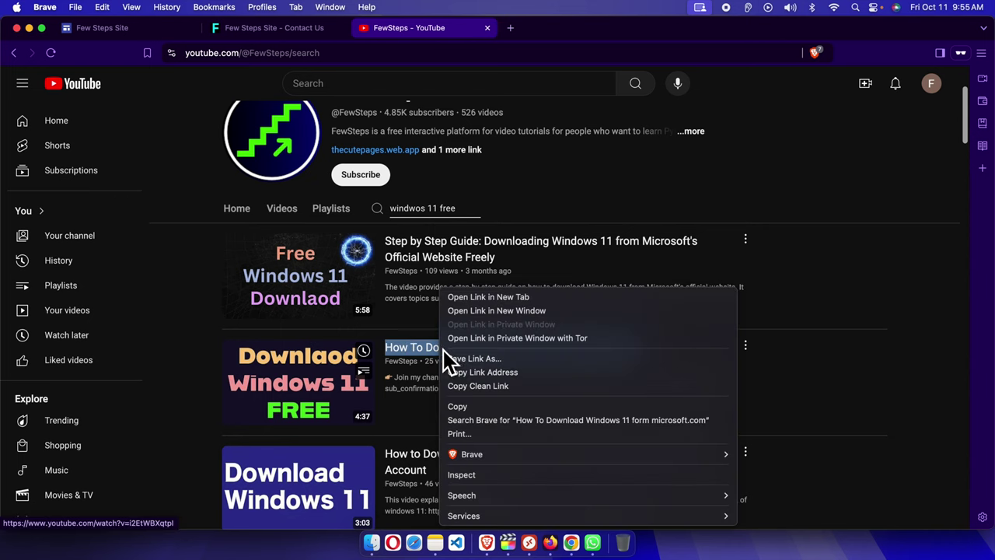
left_click(516, 302)
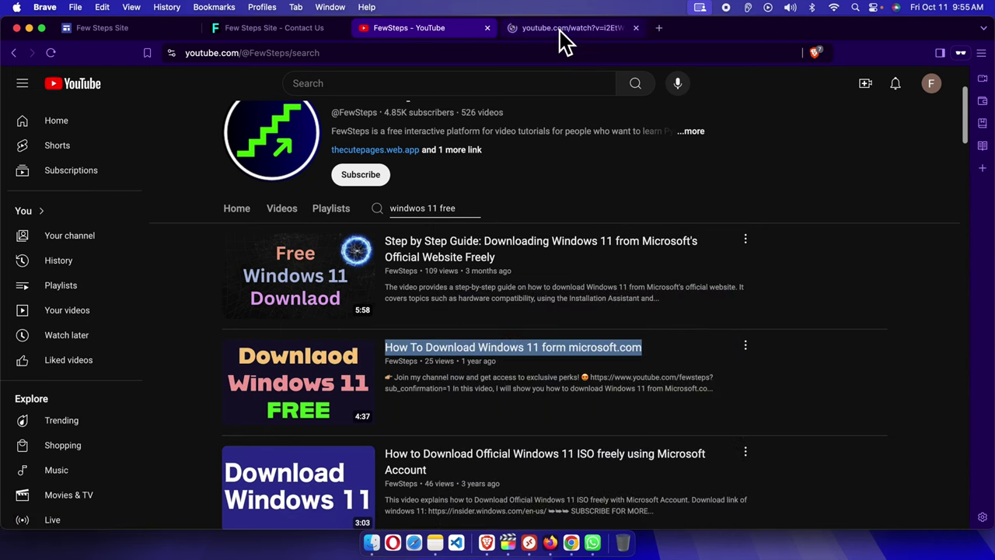
left_click(564, 29)
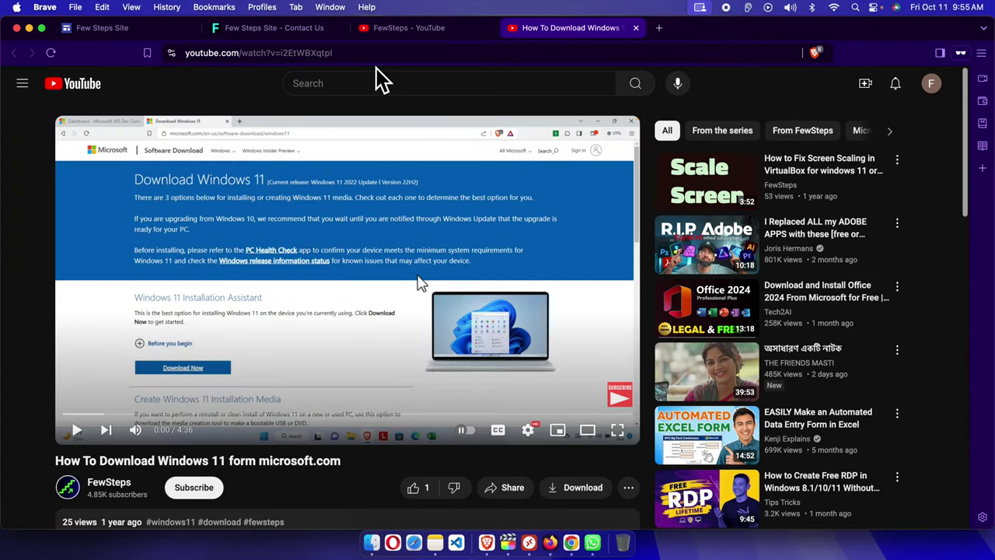
Copy the video's web address from the address bar
left_click(365, 53)
right_click(285, 60)
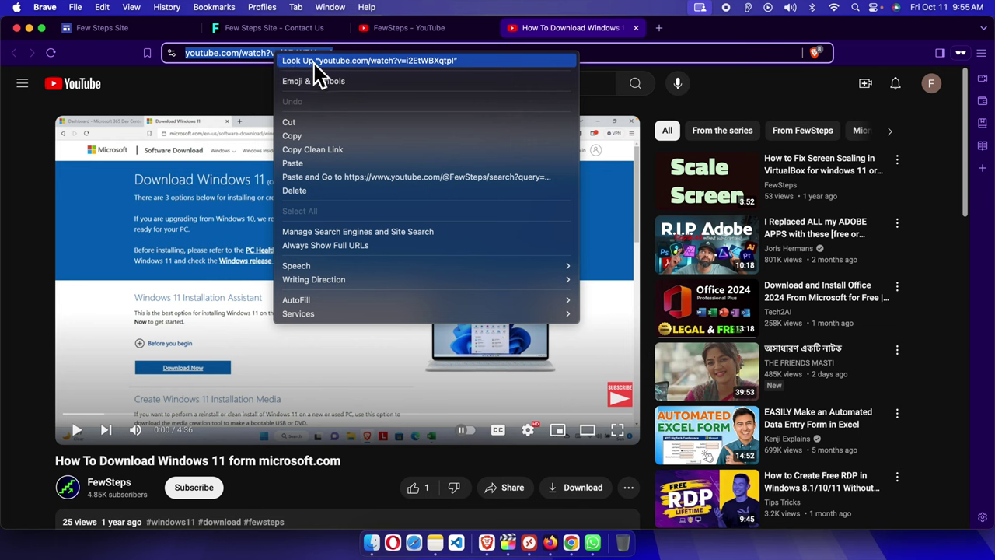
left_click(314, 139)
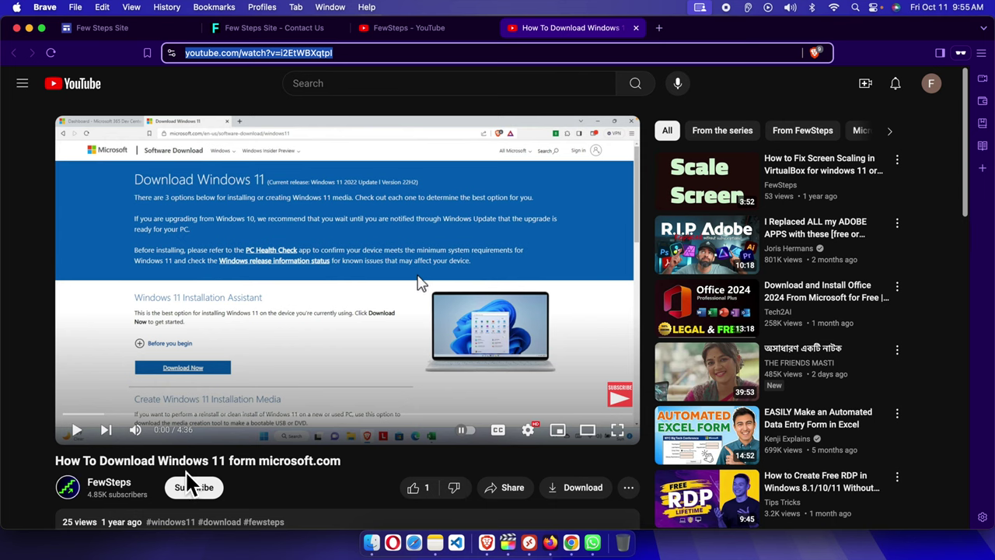
Paste the copied link into the YouTube insert search and insert the Windows 11 video
mouse_move(272, 28)
left_click(135, 33)
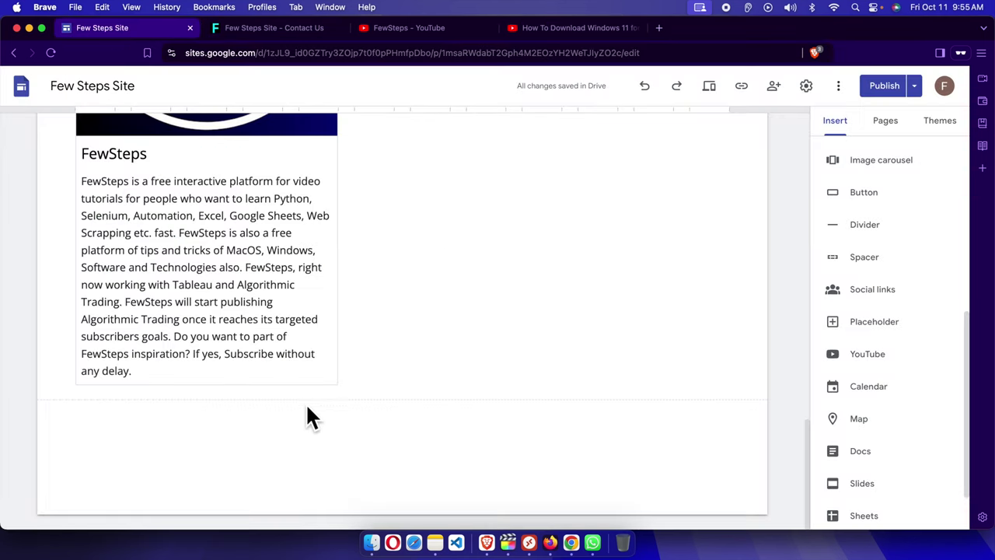
left_click(868, 354)
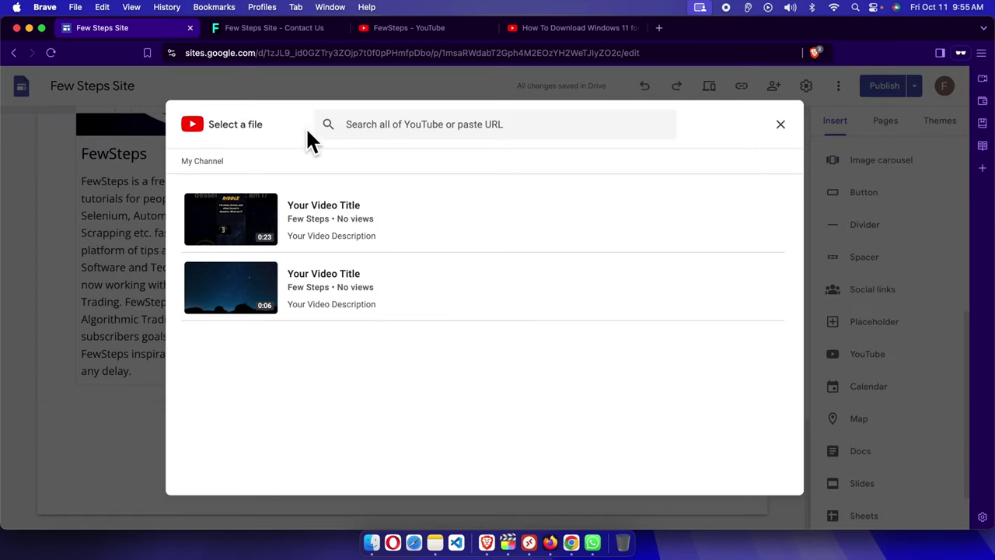
left_click(386, 132)
type("https://www.youtube.com/watch?v=i2EtWBXqtpI")
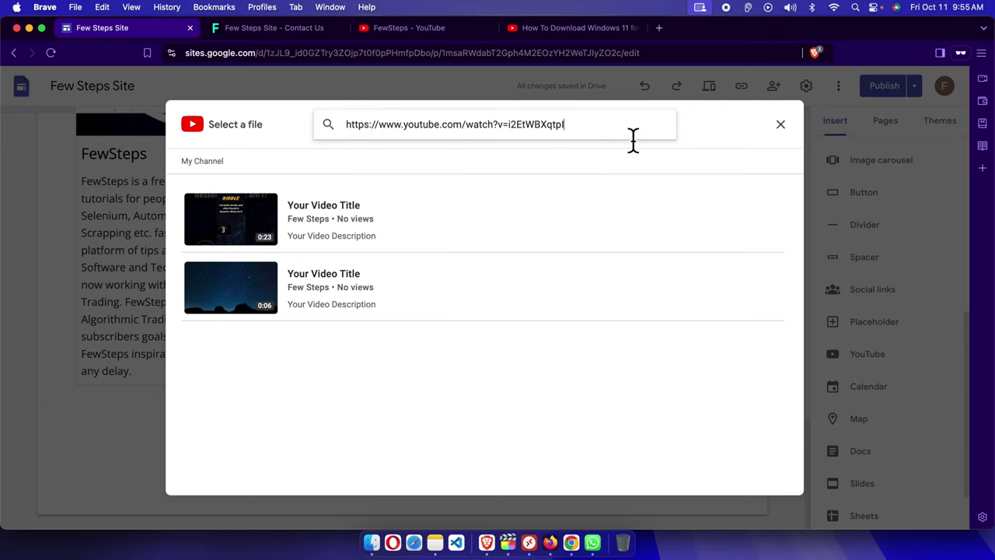
key("Return")
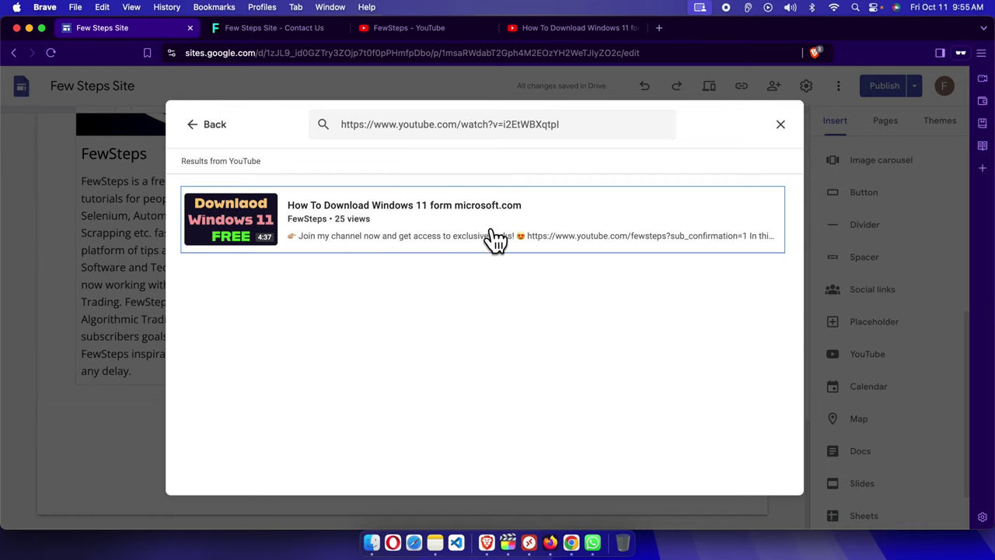
left_click(411, 234)
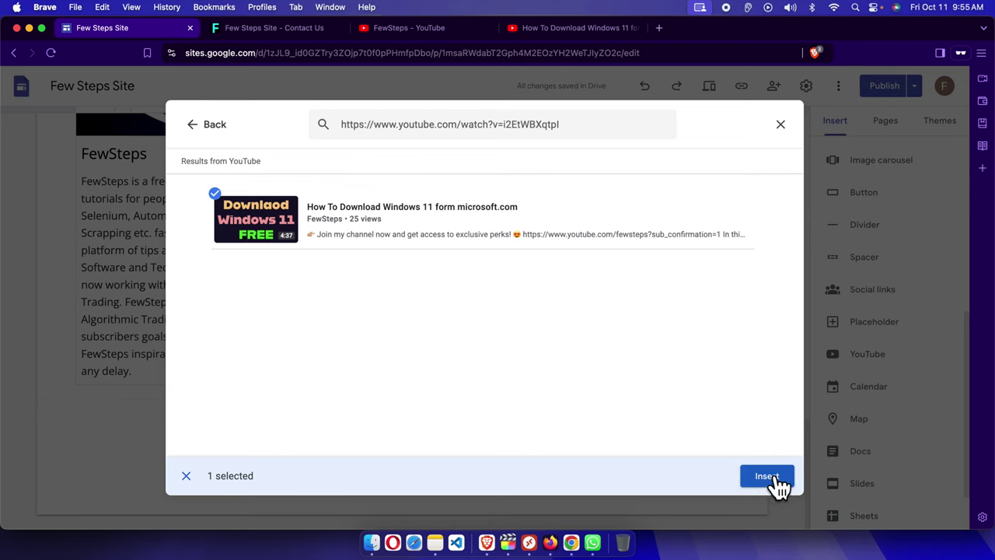
left_click(767, 478)
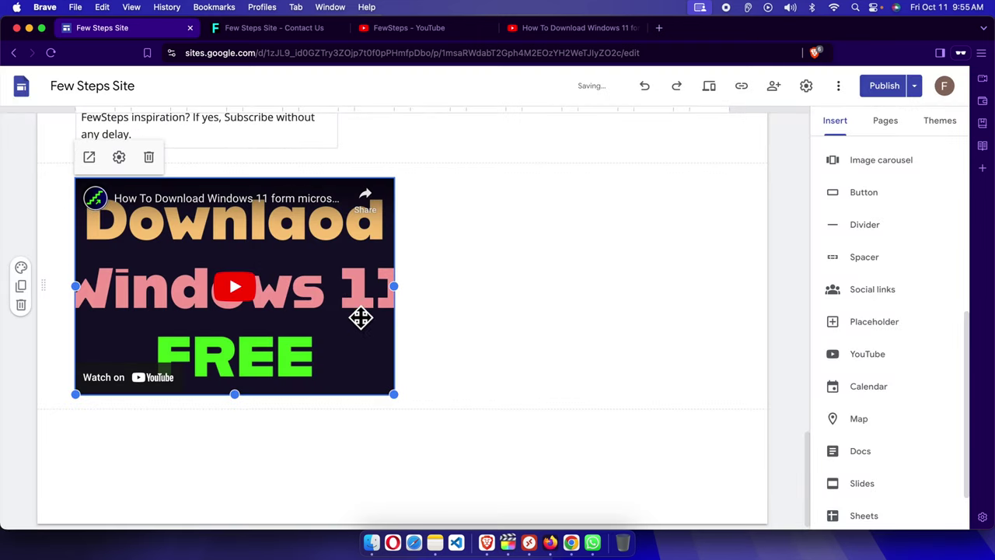
Resize the video embed to a slightly wider final width
scroll(340, 368, "up", 3)
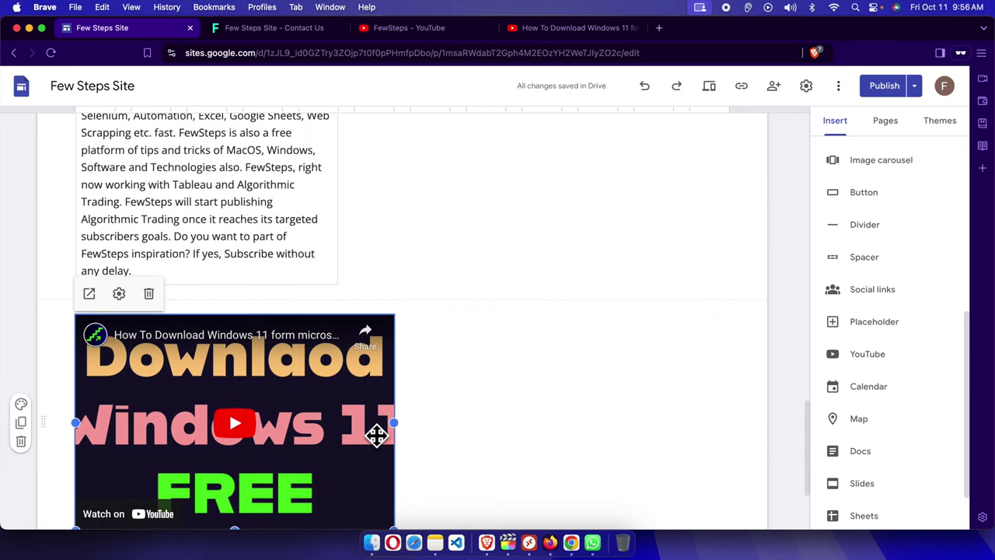
left_click_drag(403, 433, 478, 426)
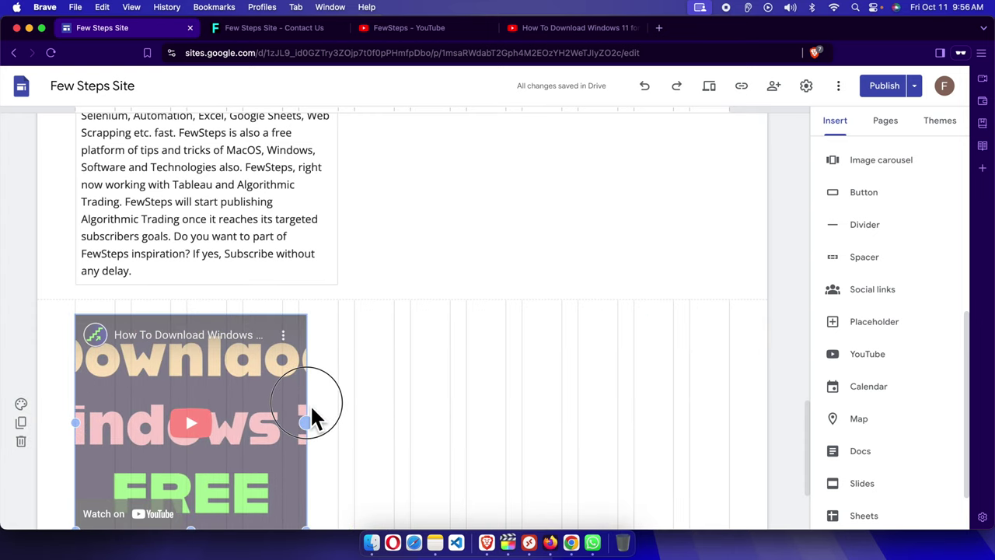
left_click_drag(476, 426, 450, 426)
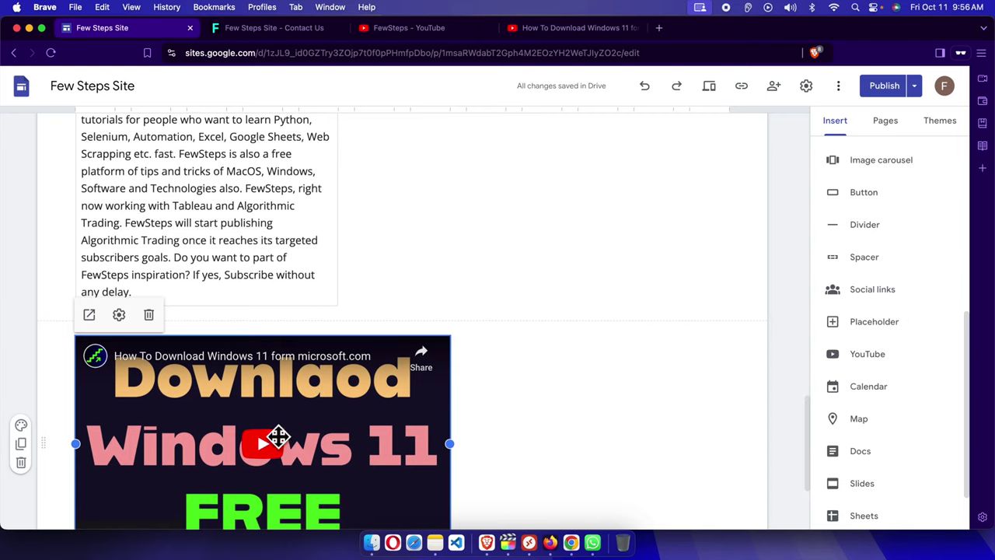
Move the video embed up beside the FewSteps logo and text block
scroll(399, 253, "up", 5)
scroll(435, 295, "up", 6)
scroll(489, 478, "up", 4)
scroll(482, 449, "down", 13)
scroll(357, 313, "down", 7)
left_click_drag(356, 312, 482, 247)
scroll(655, 295, "up", 3)
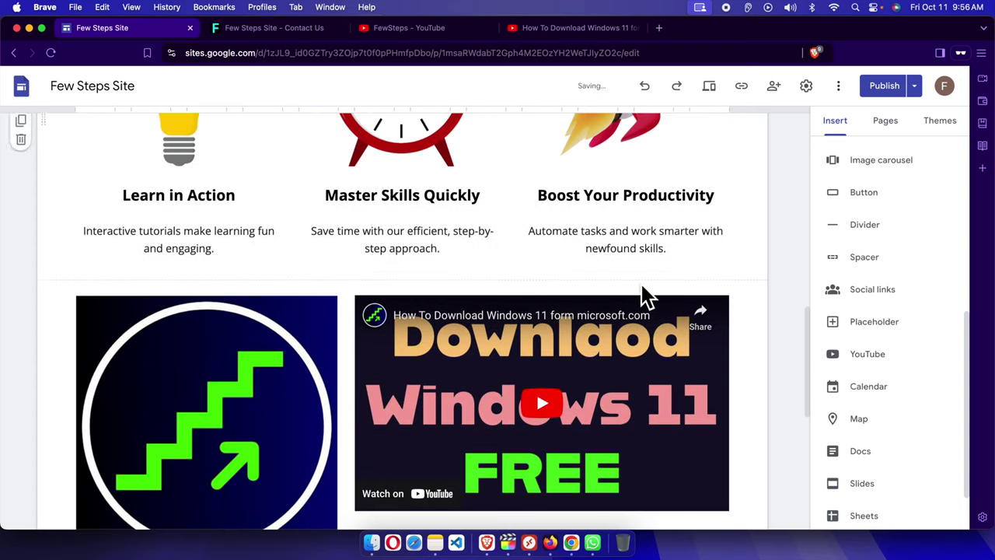
scroll(726, 377, "down", 3)
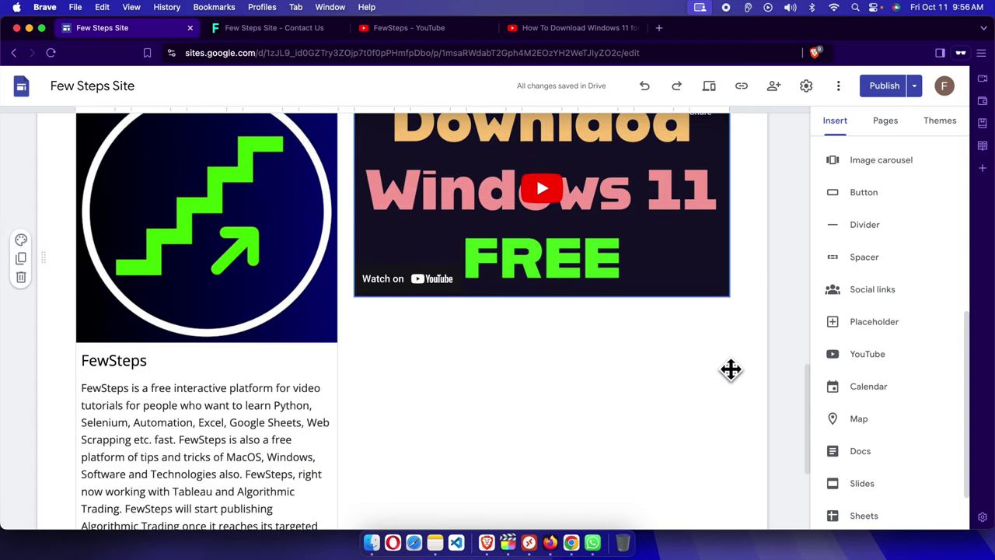
scroll(682, 371, "up", 1)
scroll(673, 381, "down", 2)
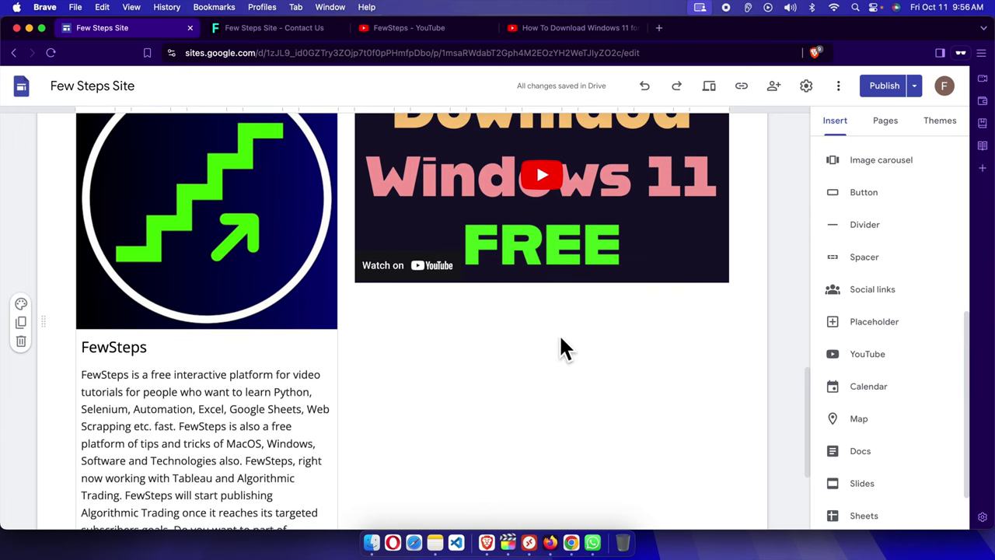
scroll(487, 306, "up", 2)
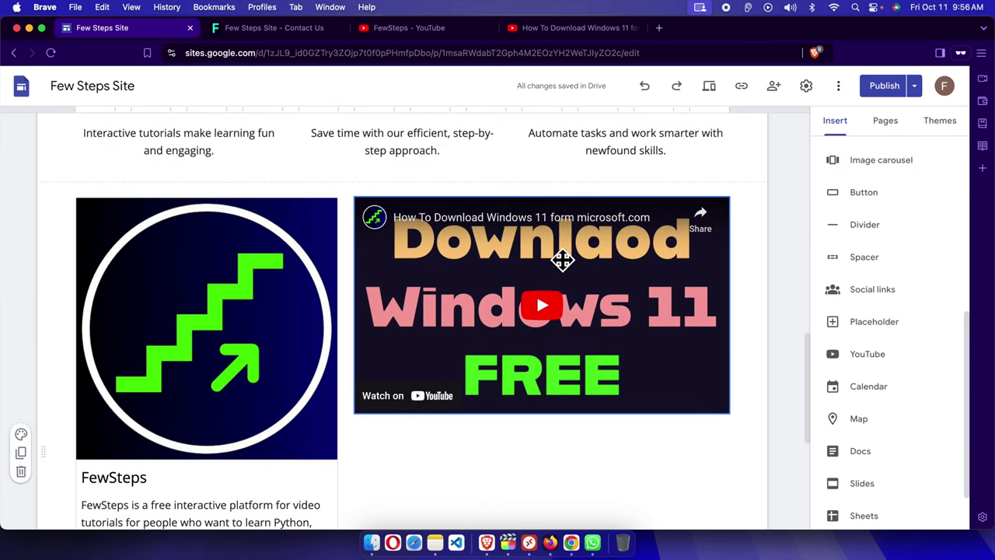
scroll(493, 395, "down", 3)
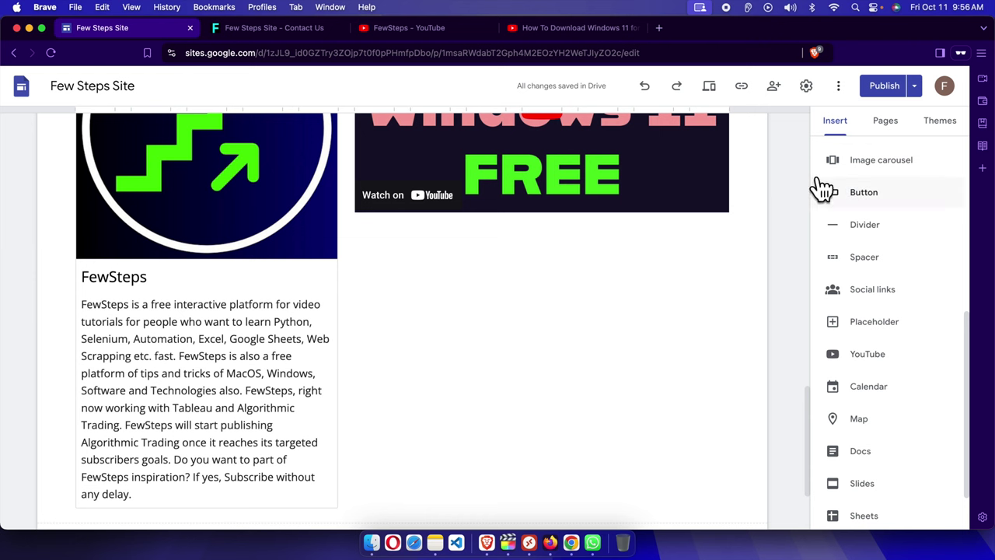
Add a text box in the empty space below the video
scroll(458, 277, "up", 1)
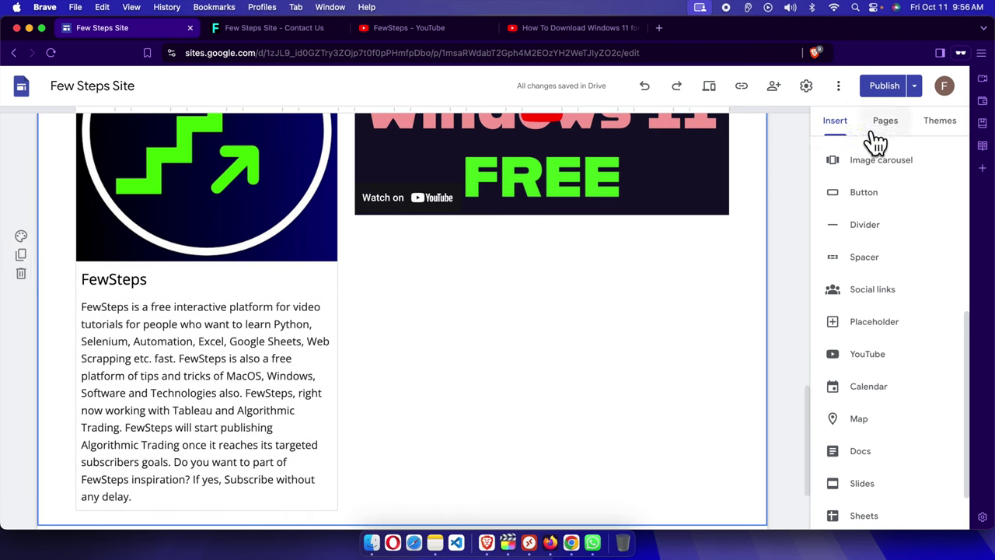
double_click(387, 255)
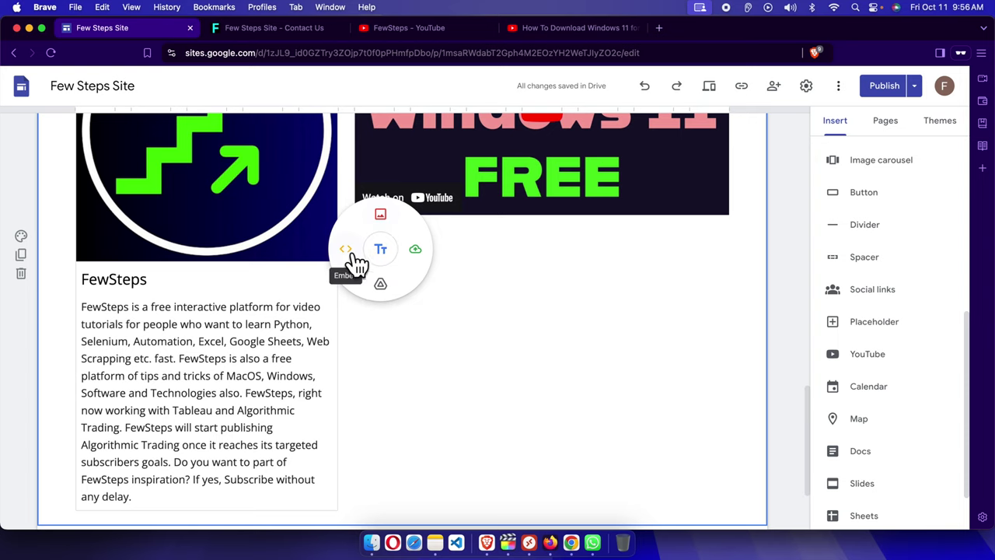
left_click(376, 251)
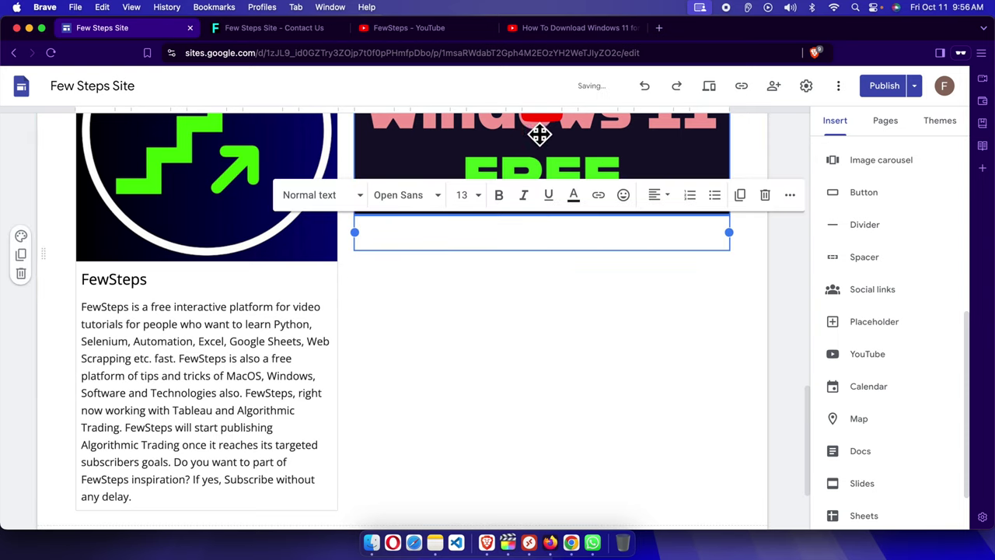
Select the video's title on its YouTube page for copying
left_click(579, 29)
left_click_drag(57, 462, 377, 476)
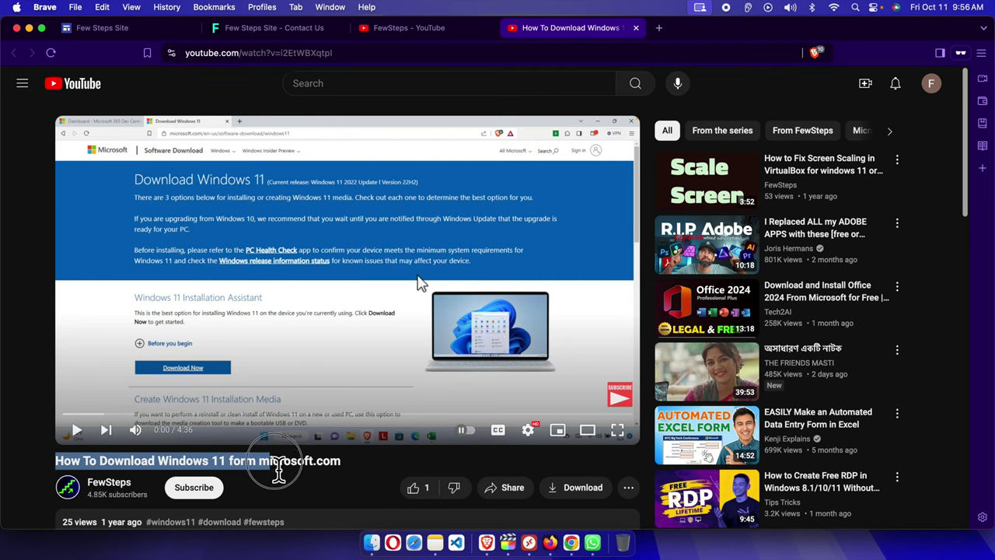
left_click(430, 29)
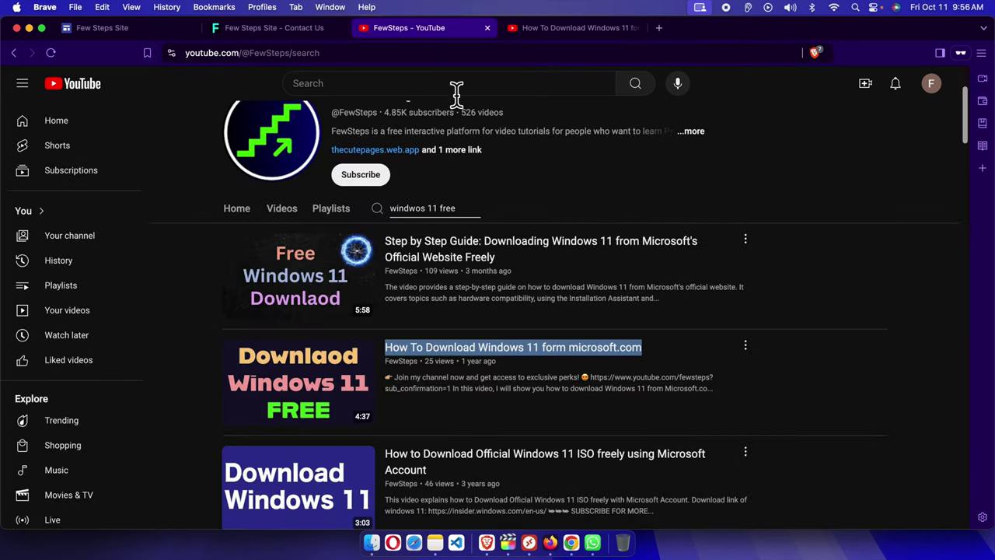
Paste the copied video title into the text box and remove the extra empty line
left_click(147, 28)
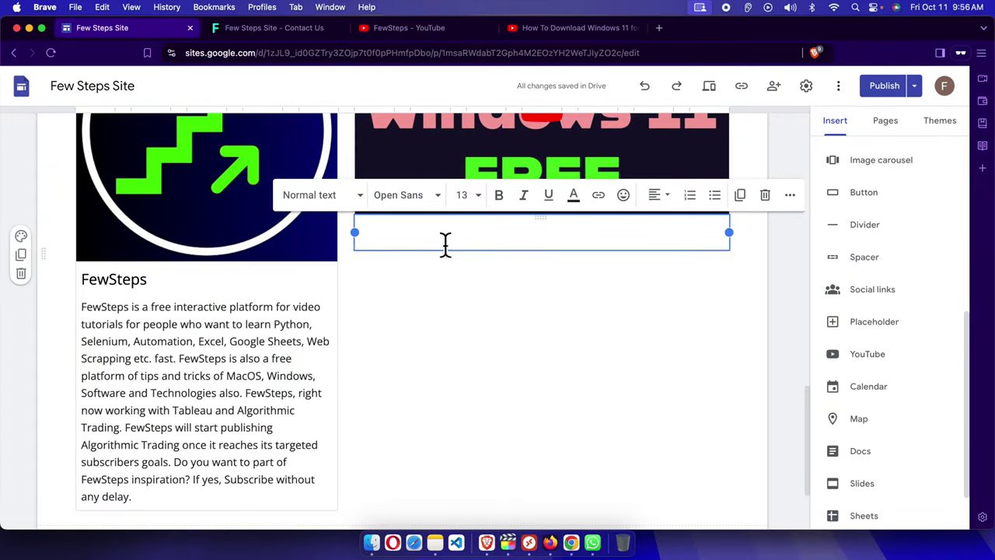
type("HOW TO DOWNLOAD WINDOWS 11 FORM MICROSOFT.COM")
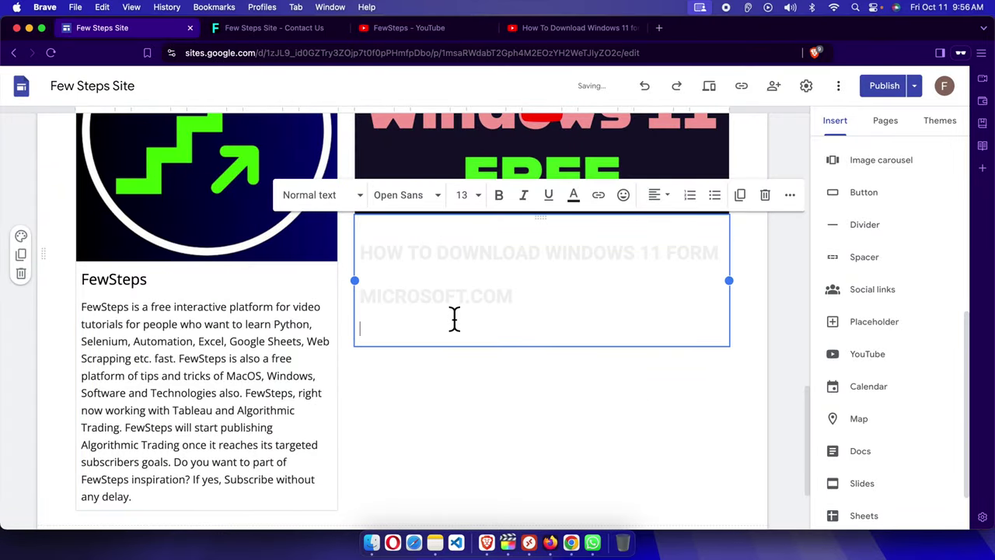
key("BackSpace")
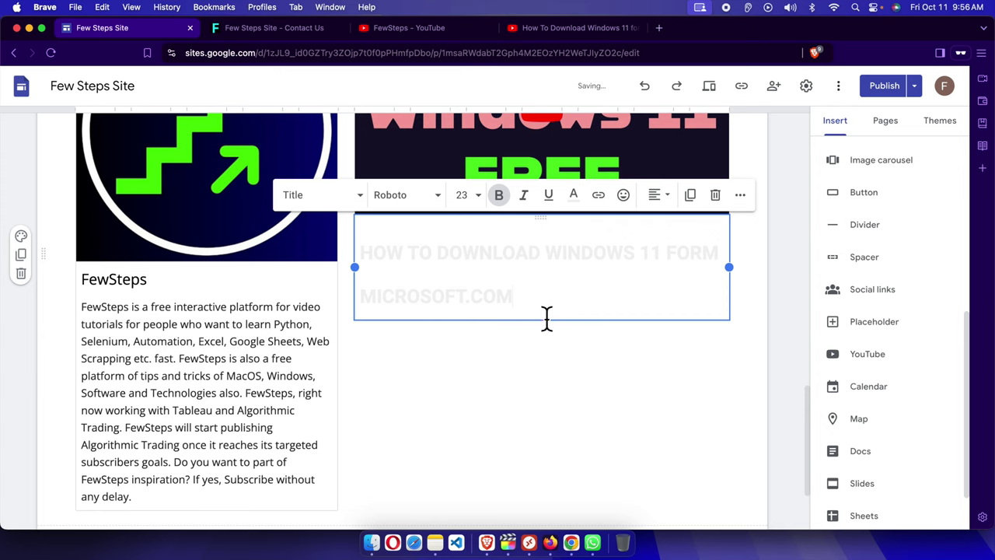
Format the pasted title as a bold subheading
left_click_drag(546, 315, 359, 251)
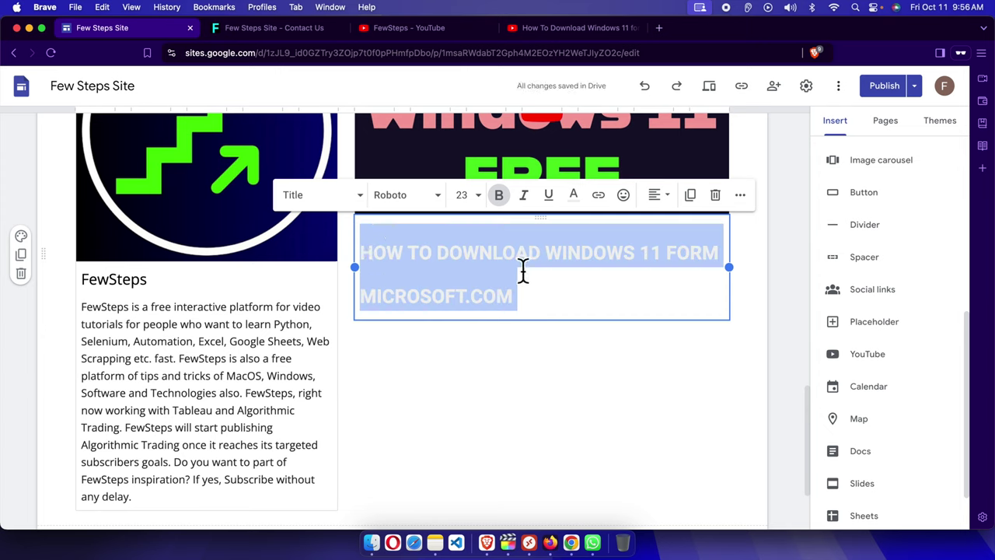
left_click(342, 200)
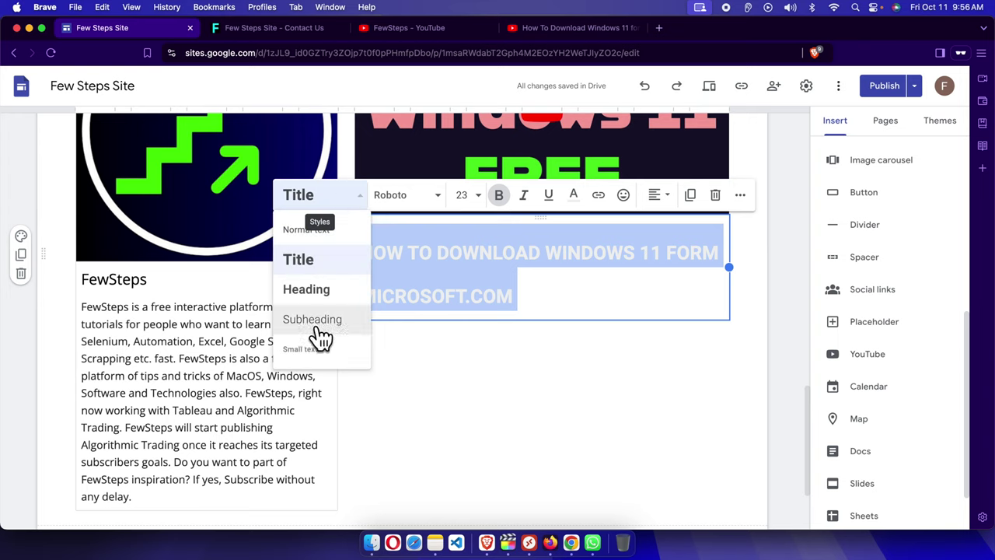
left_click(307, 354)
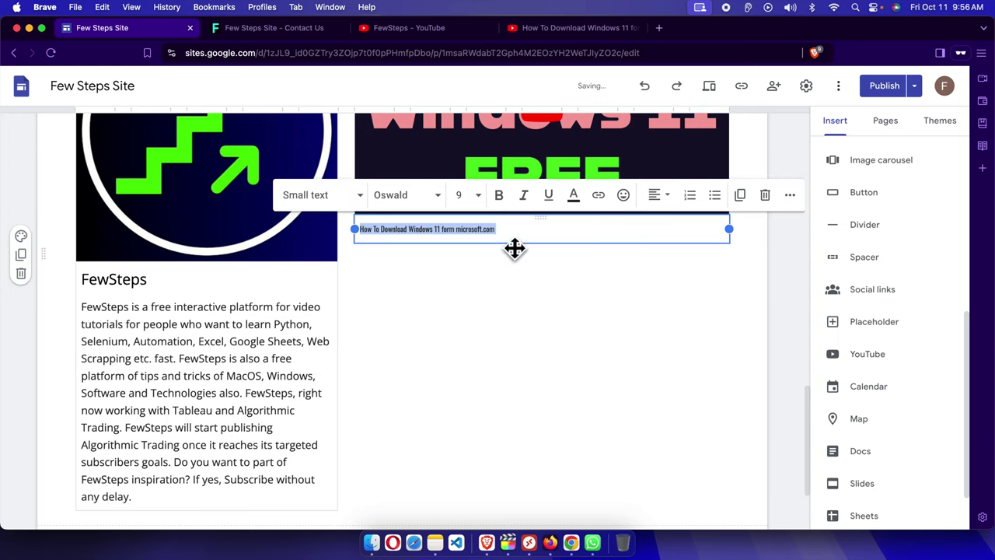
left_click(353, 200)
left_click(339, 321)
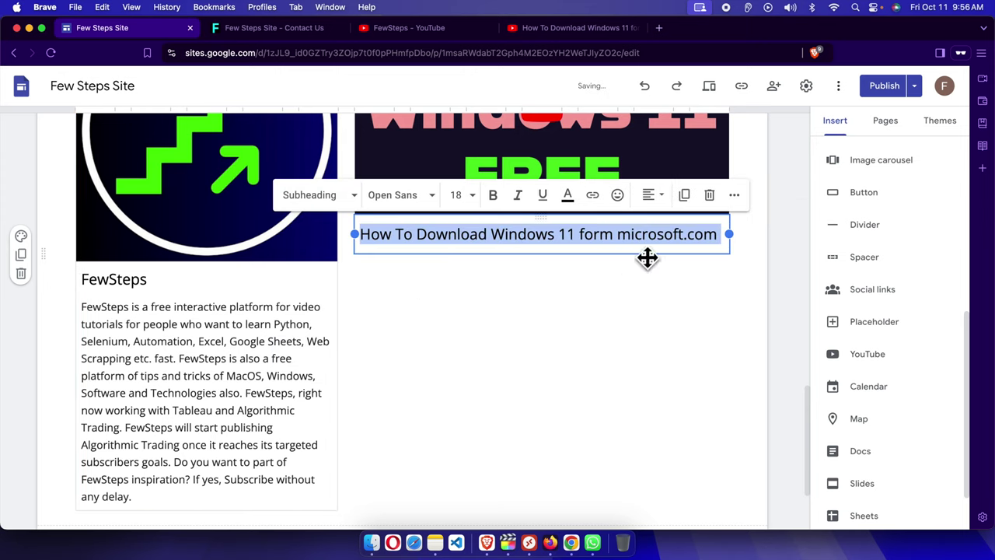
left_click(495, 200)
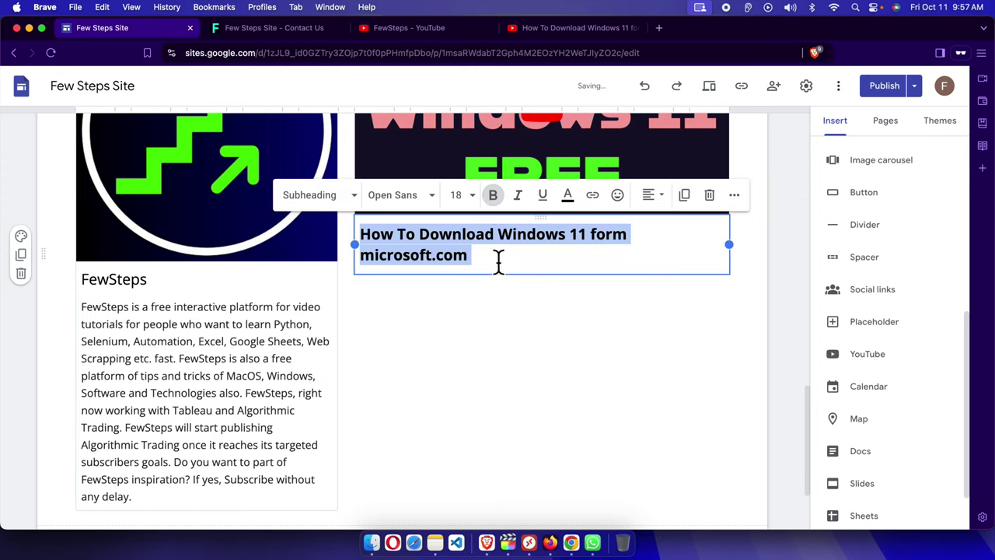
Make the caption Small text in the Caveat font at size 18
left_click(342, 200)
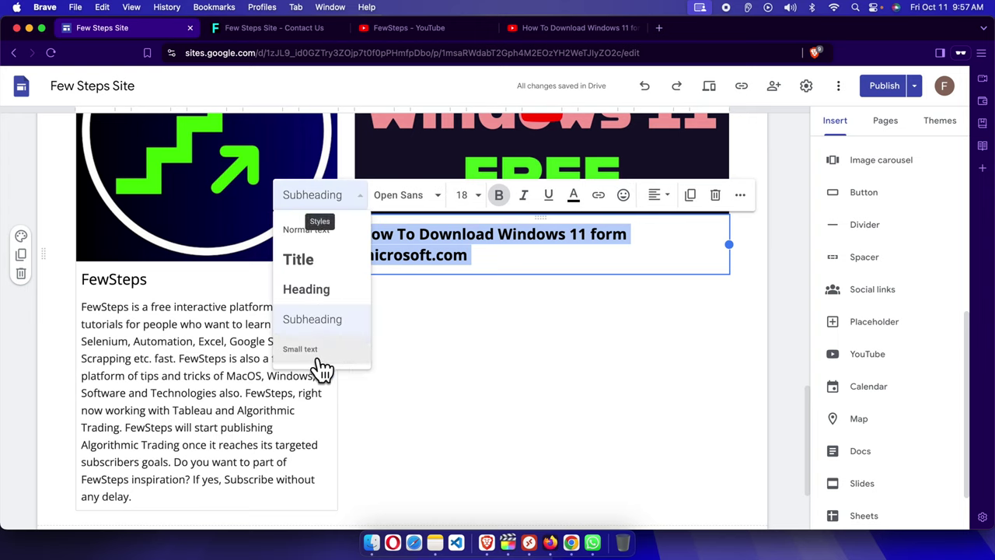
left_click(346, 346)
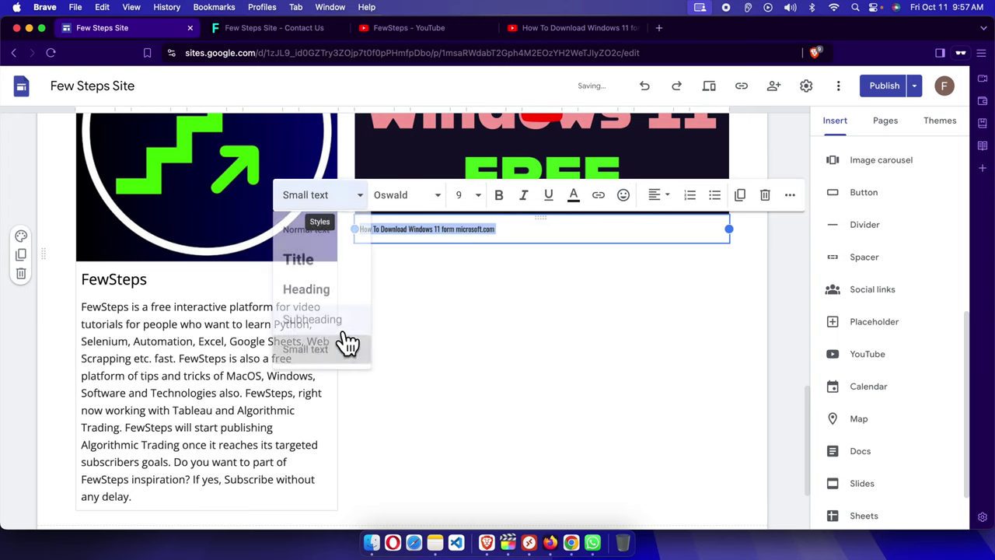
left_click(478, 198)
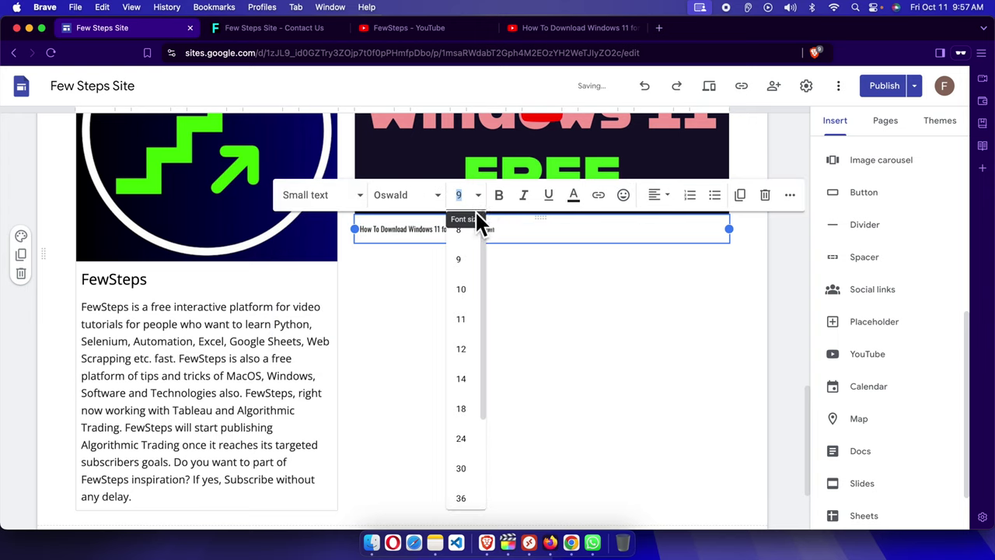
left_click(463, 350)
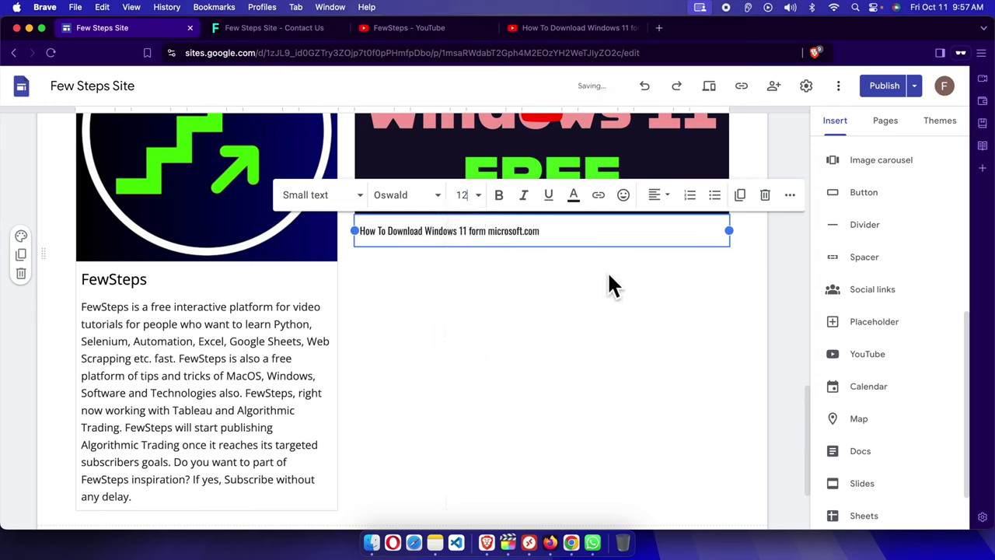
left_click(434, 199)
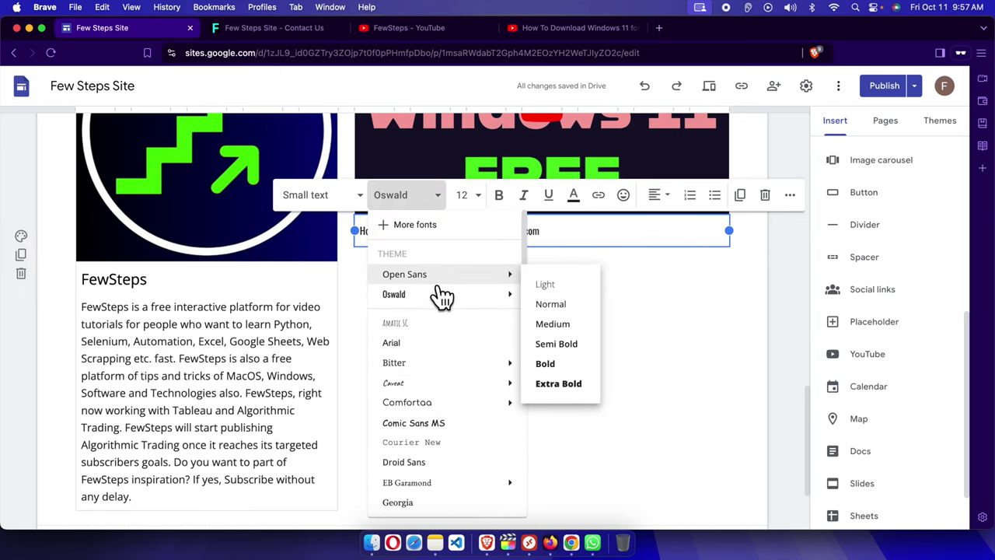
mouse_move(435, 382)
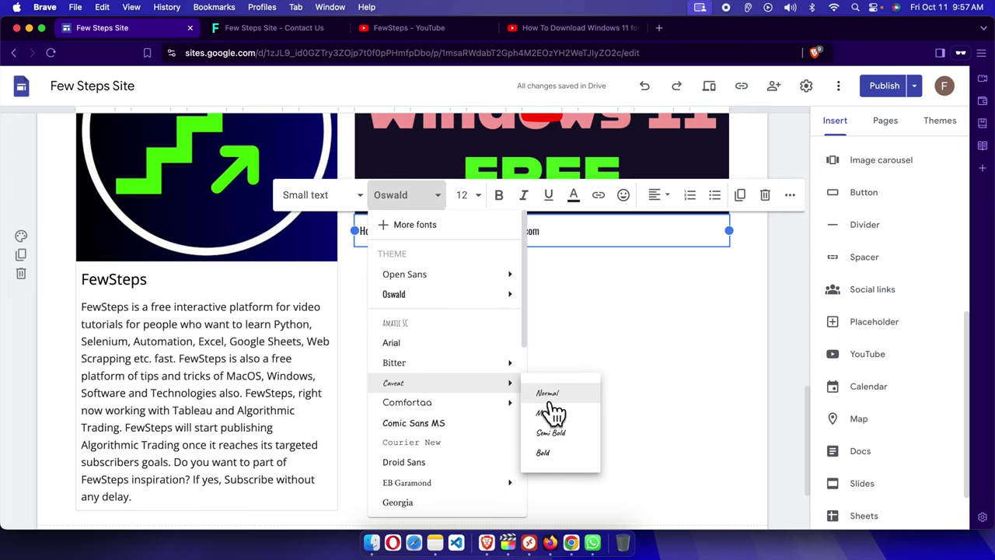
left_click(548, 453)
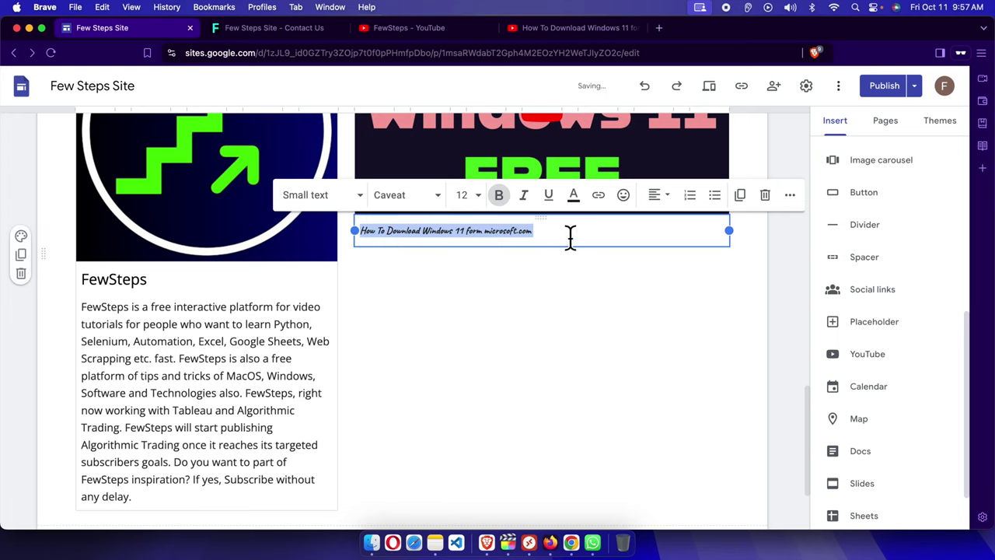
left_click(479, 197)
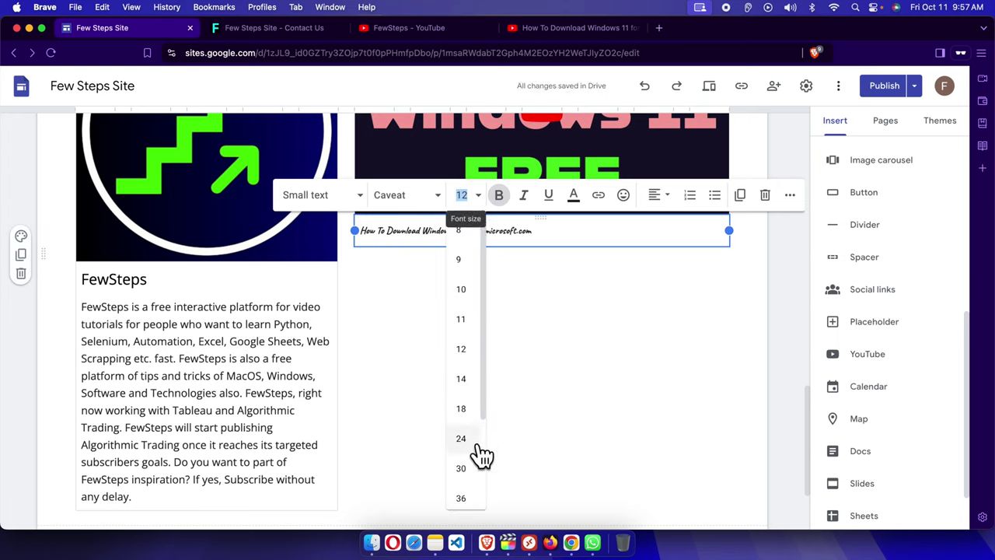
left_click(470, 410)
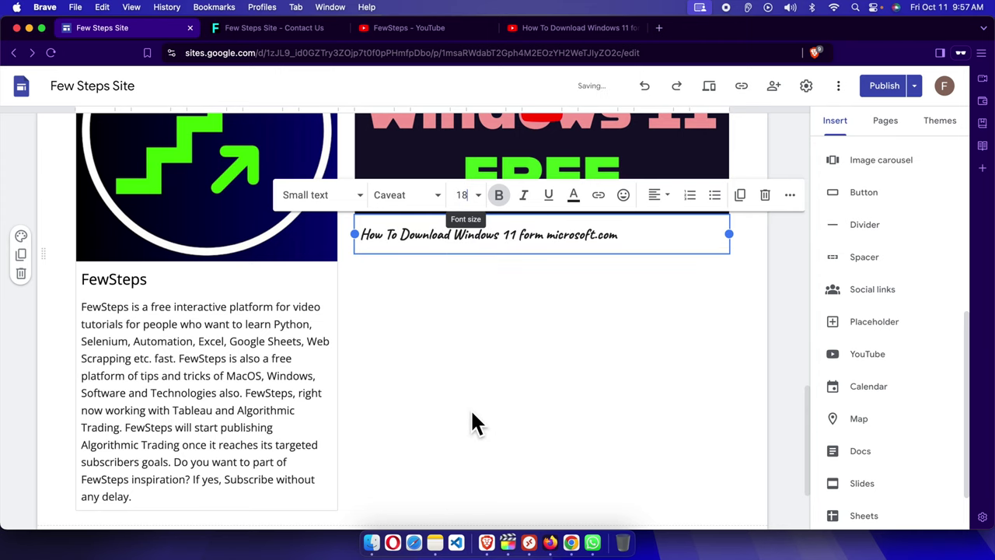
left_click(682, 266)
left_click(631, 247)
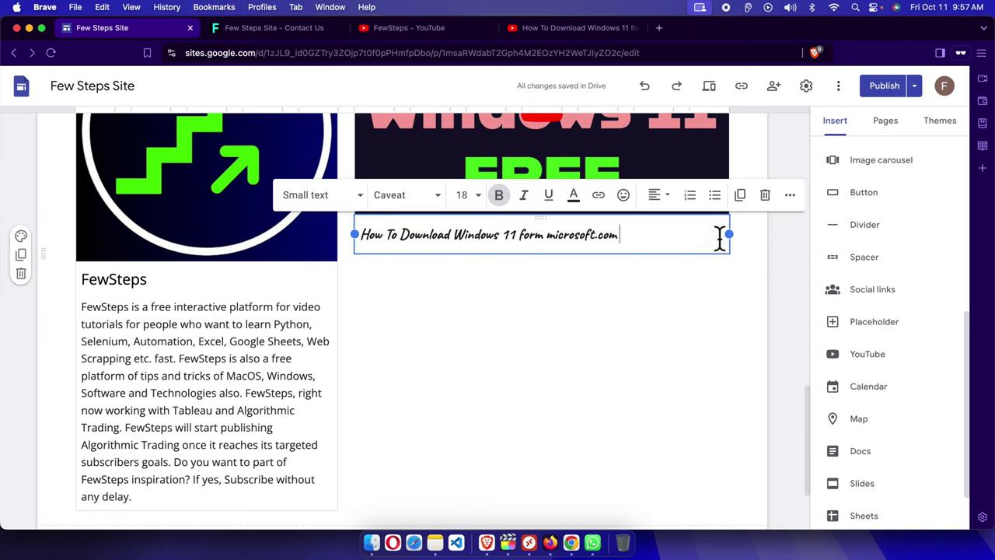
Extend the caption to end with 'freely is discussed in this video' and deselect the text box
type("freely")
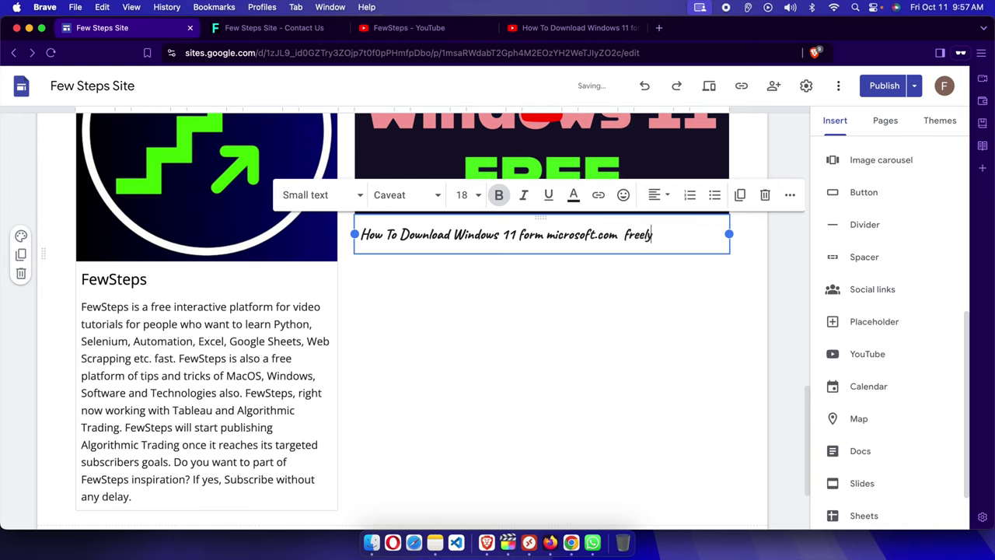
type(" is discussed")
type(" in this video")
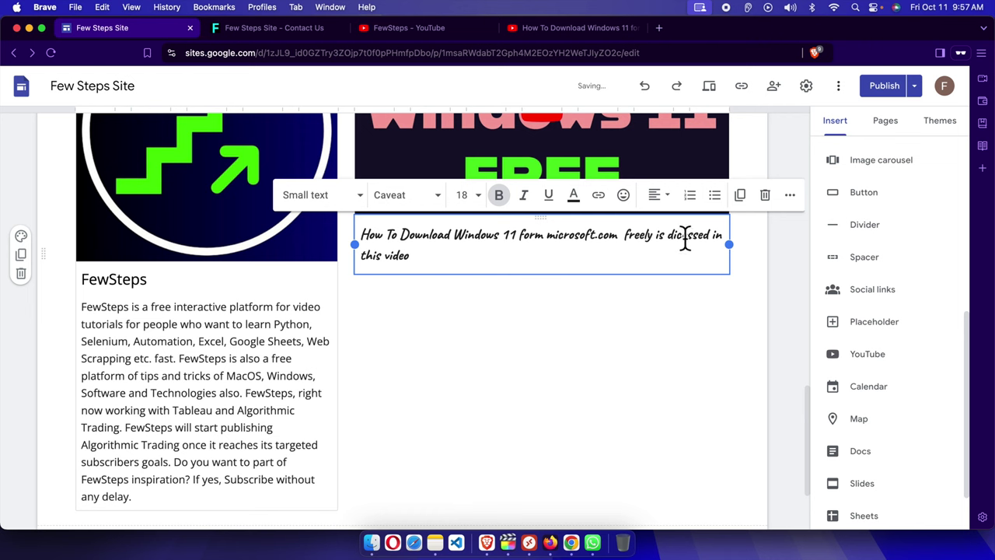
left_click(580, 362)
scroll(449, 261, "up", 3)
scroll(570, 303, "up", 3)
scroll(583, 335, "down", 5)
scroll(562, 371, "down", 4)
scroll(529, 358, "up", 3)
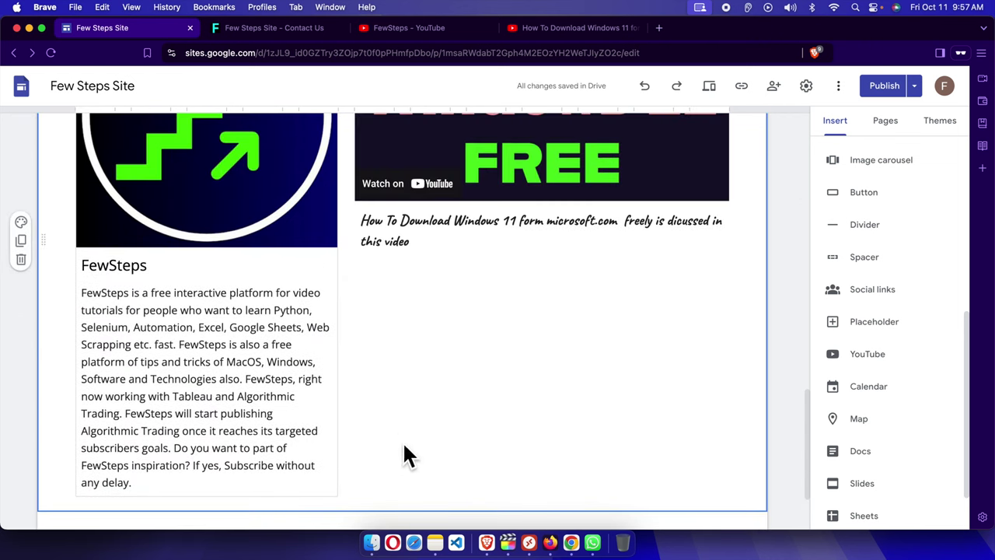
Check the captioned Windows 11 video beside FewSteps on the published site tab
left_click(547, 30)
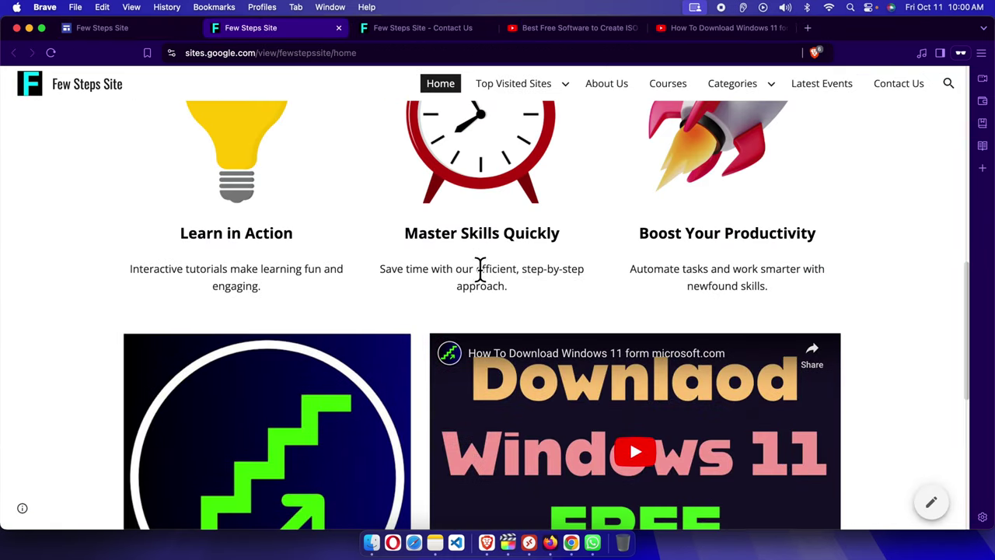
scroll(660, 304, "up", 3)
scroll(660, 293, "down", 7)
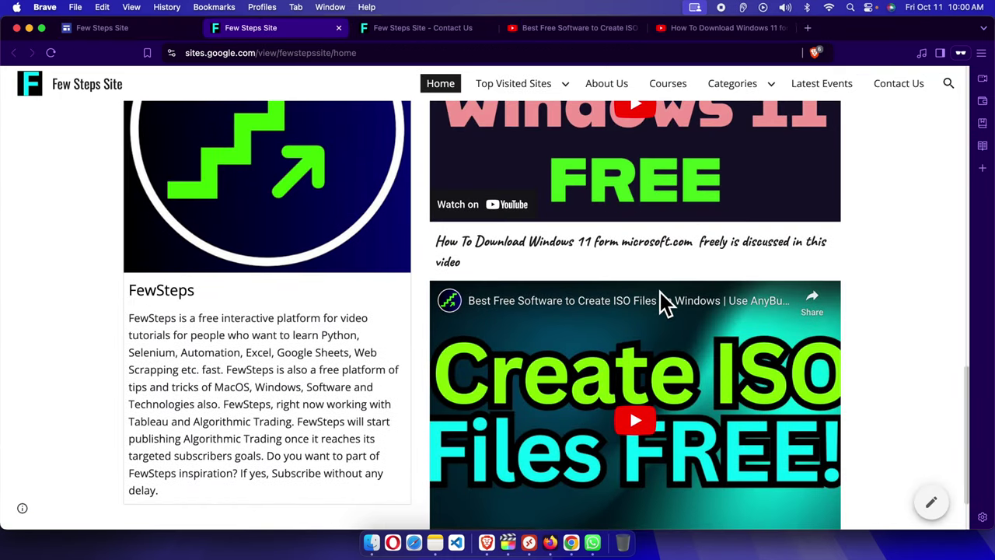
scroll(660, 283, "up", 3)
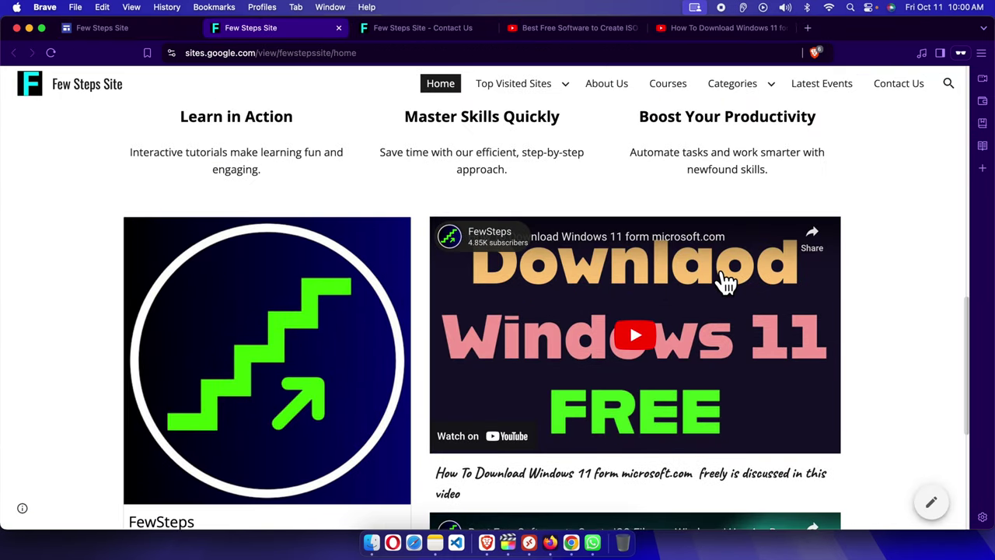